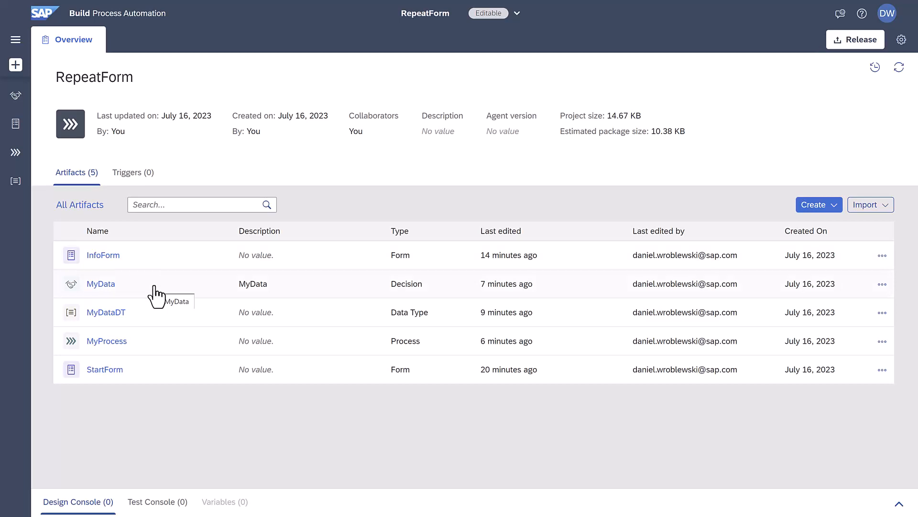
# - Open the MyProcess process and review its flow and the InfoForm form's Name and Amount fields
pyautogui.click(117, 341)
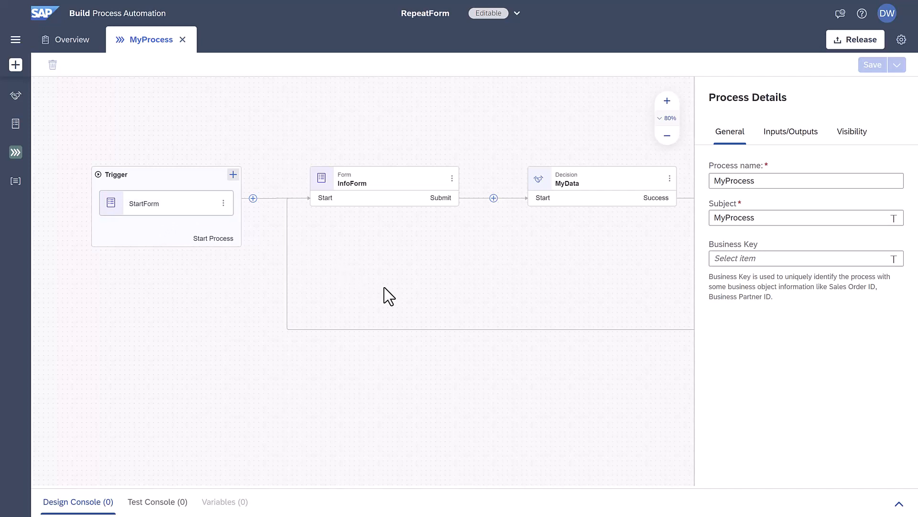
pyautogui.moveTo(389, 296); pyautogui.dragTo(172, 303)
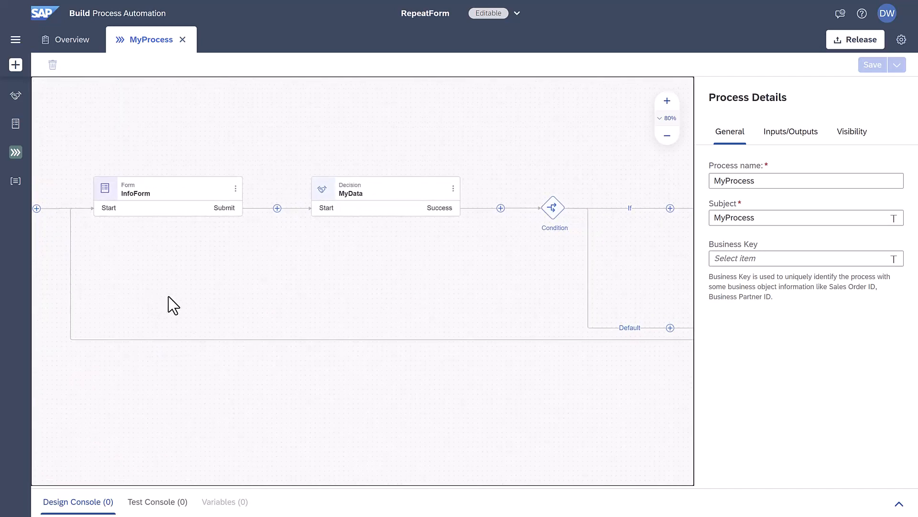
pyautogui.click(236, 189)
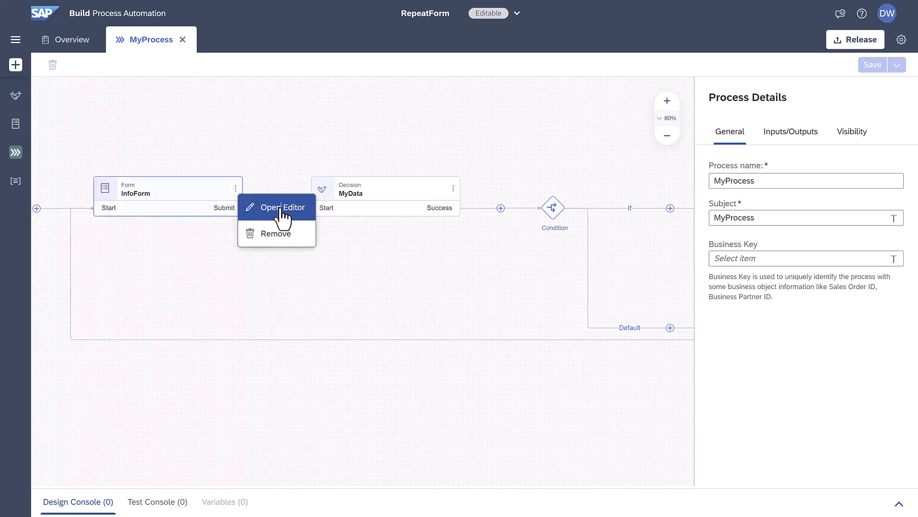
pyautogui.click(280, 206)
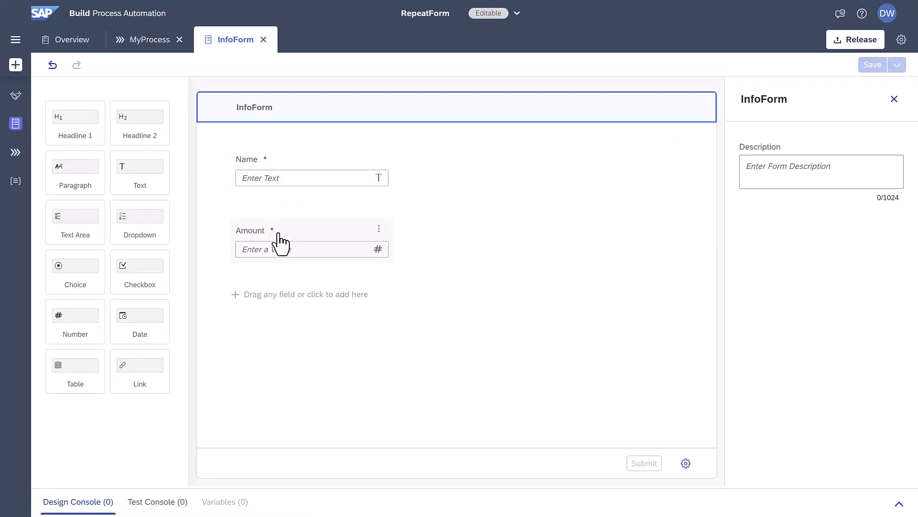
pyautogui.click(294, 172)
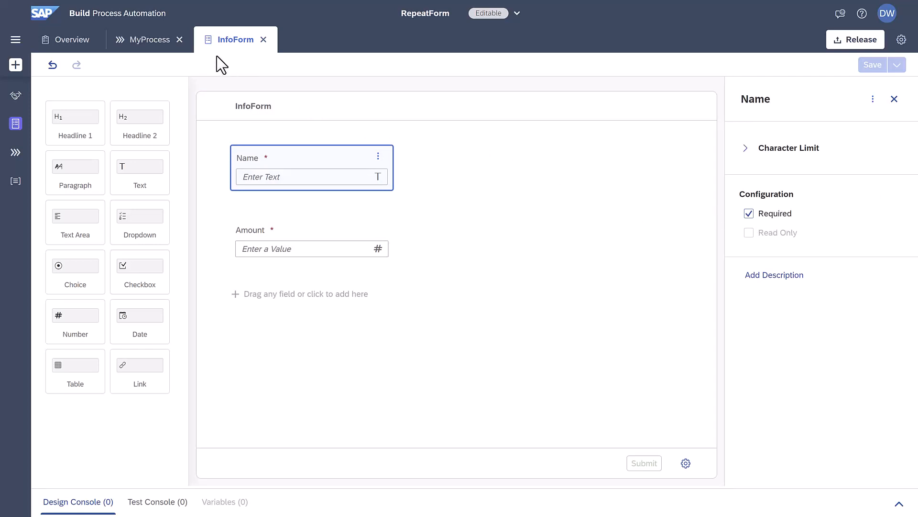
pyautogui.click(149, 44)
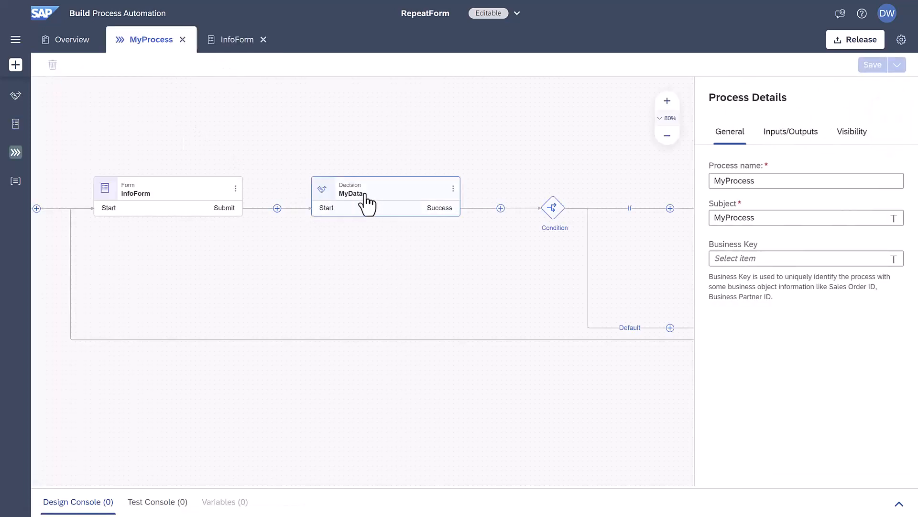
# - Open the MyData decision and inspect its input and output parameters, rules and the mydatarule decision table
pyautogui.click(367, 204)
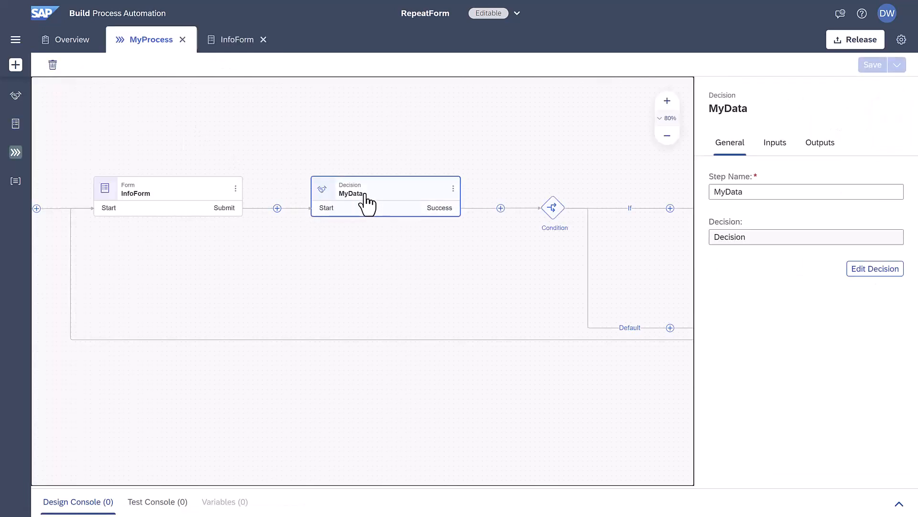
pyautogui.click(453, 189)
pyautogui.click(476, 204)
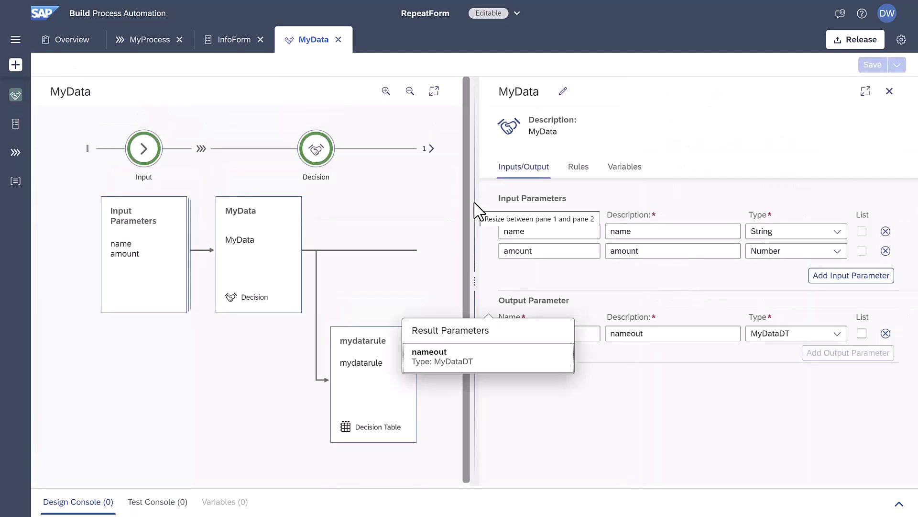
pyautogui.click(139, 242)
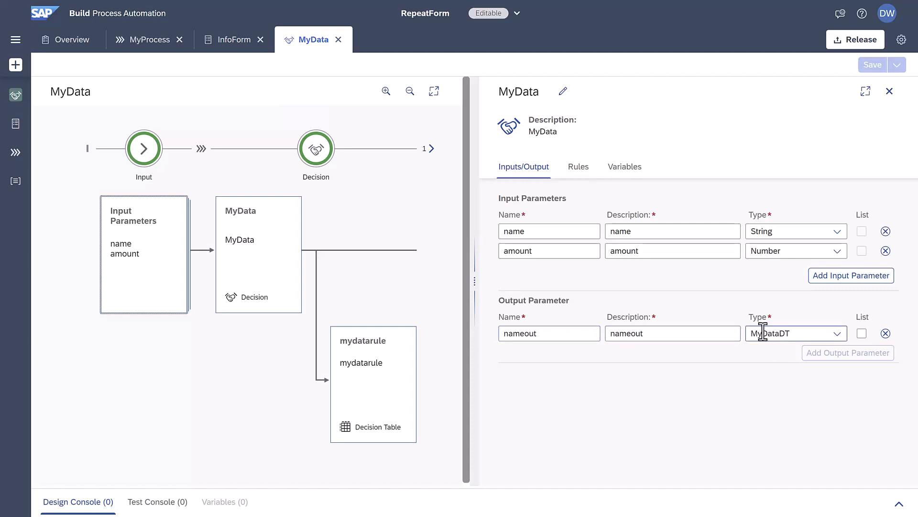
pyautogui.click(276, 261)
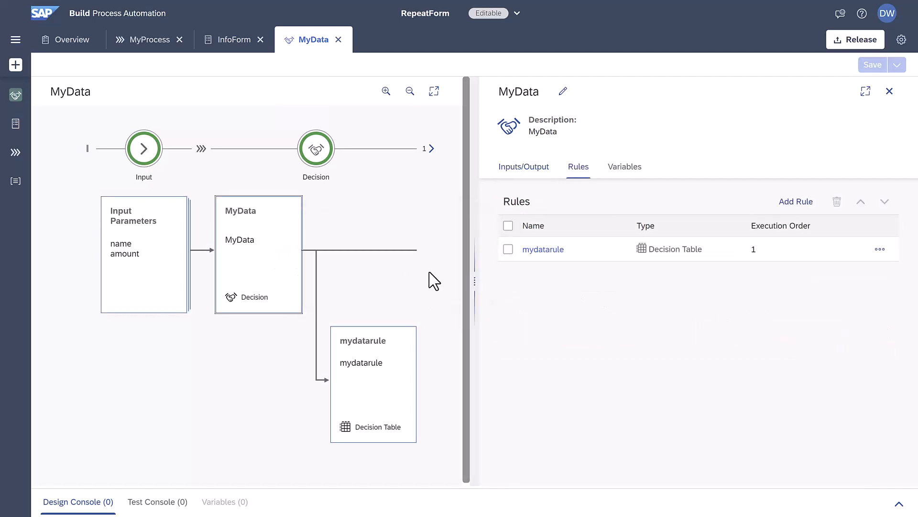
pyautogui.click(540, 251)
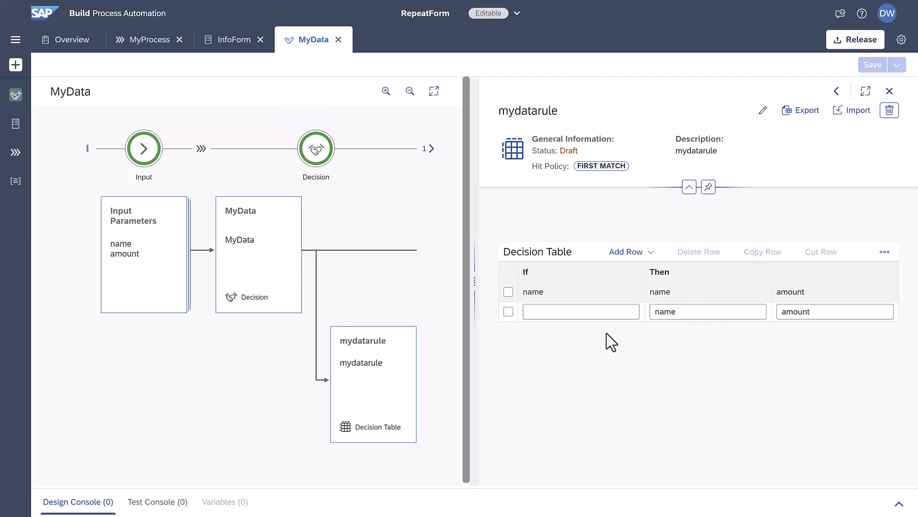
pyautogui.click(132, 41)
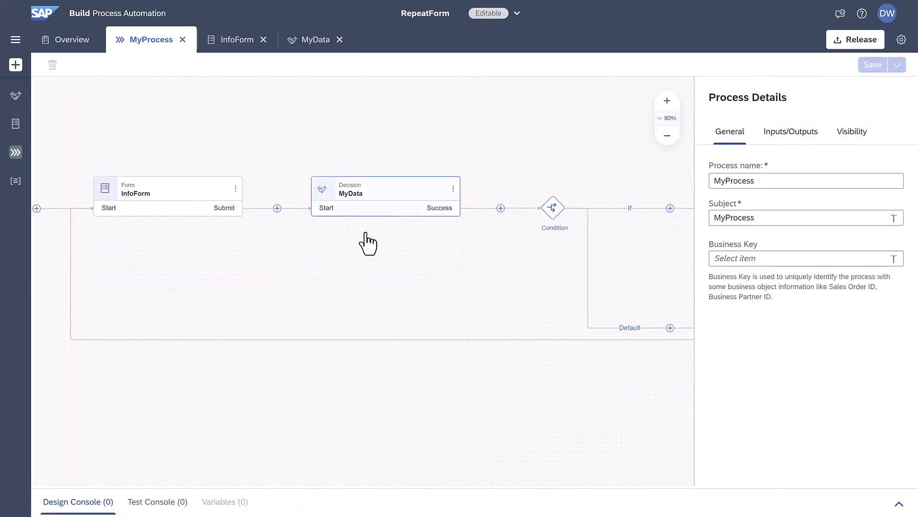
# - Inspect the Condition step's If branch condition in the condition editor without applying changes
pyautogui.click(555, 209)
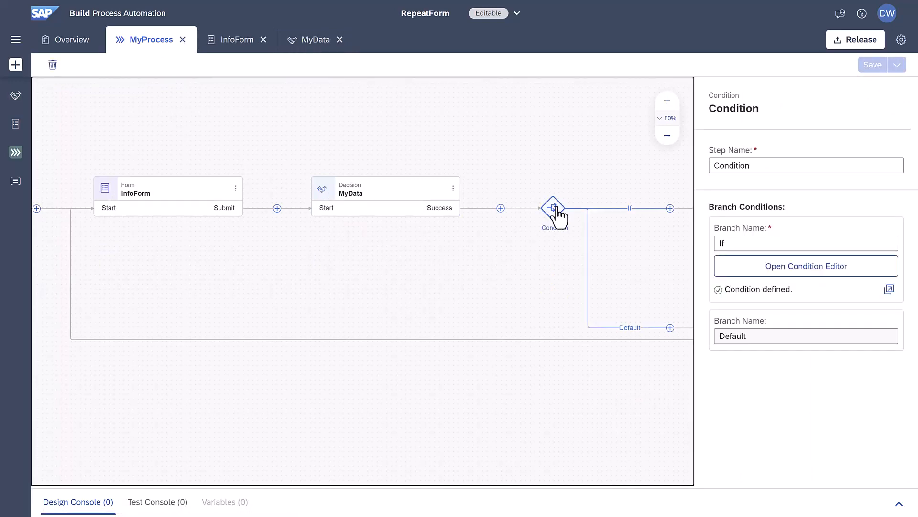
pyautogui.click(823, 269)
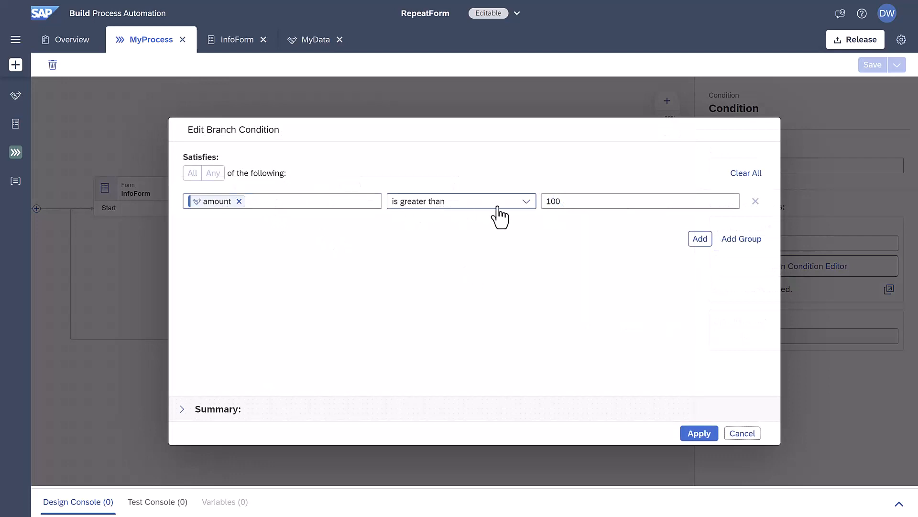
pyautogui.click(569, 202)
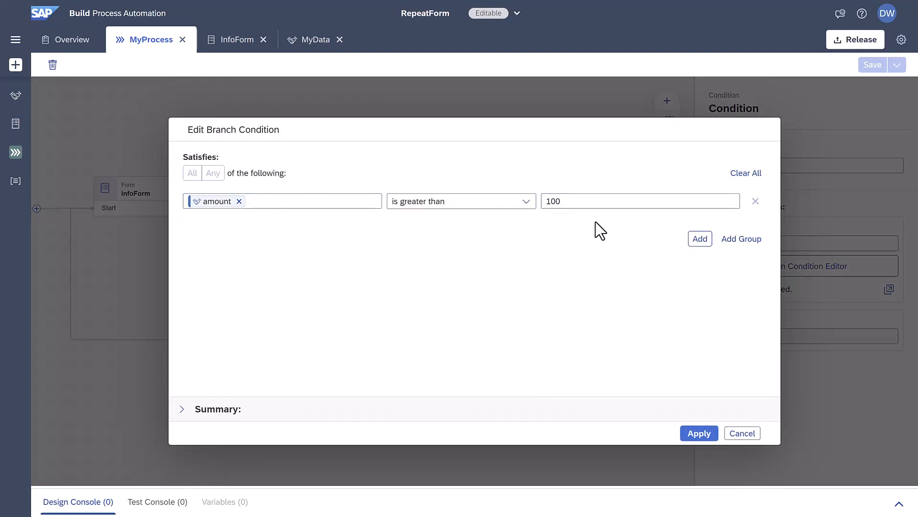
pyautogui.click(734, 437)
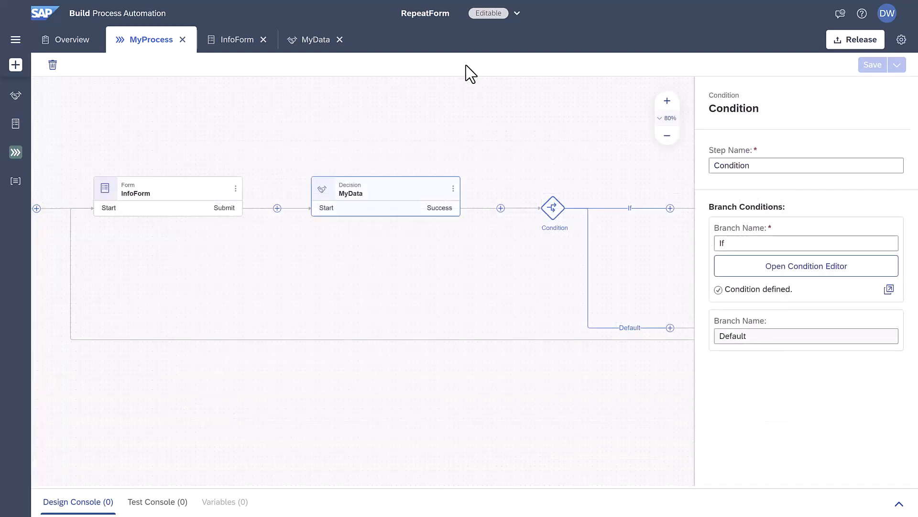
# - Switch to the deployed 1.0.0 version of the project and copy the StartForm trigger's form link
pyautogui.click(518, 19)
pyautogui.click(507, 82)
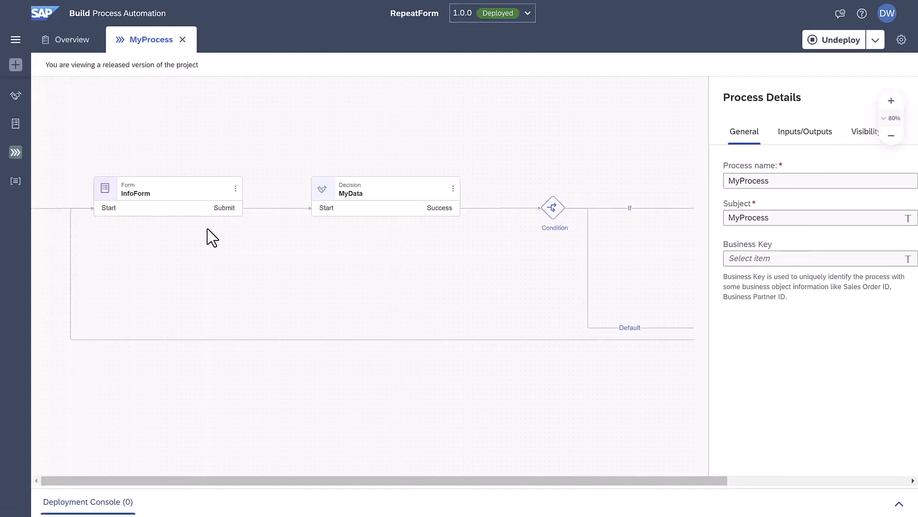
pyautogui.moveTo(338, 262); pyautogui.dragTo(392, 264)
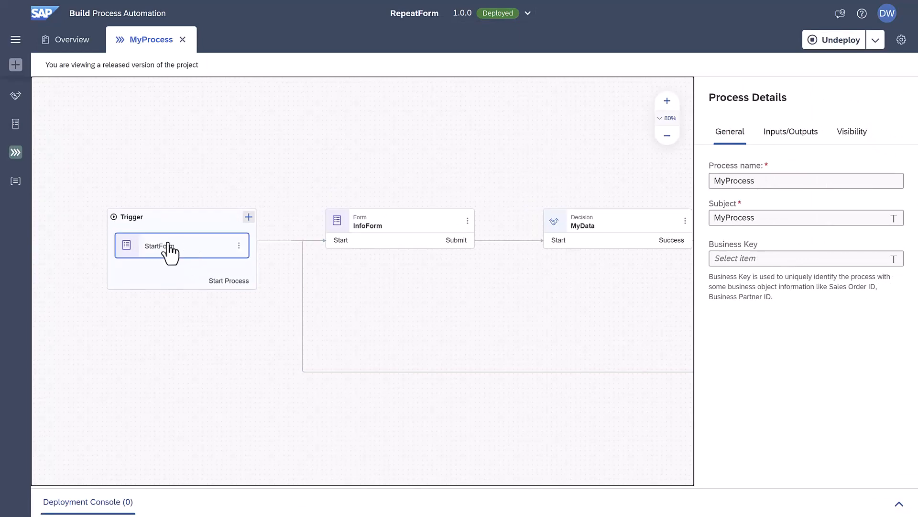
pyautogui.click(234, 251)
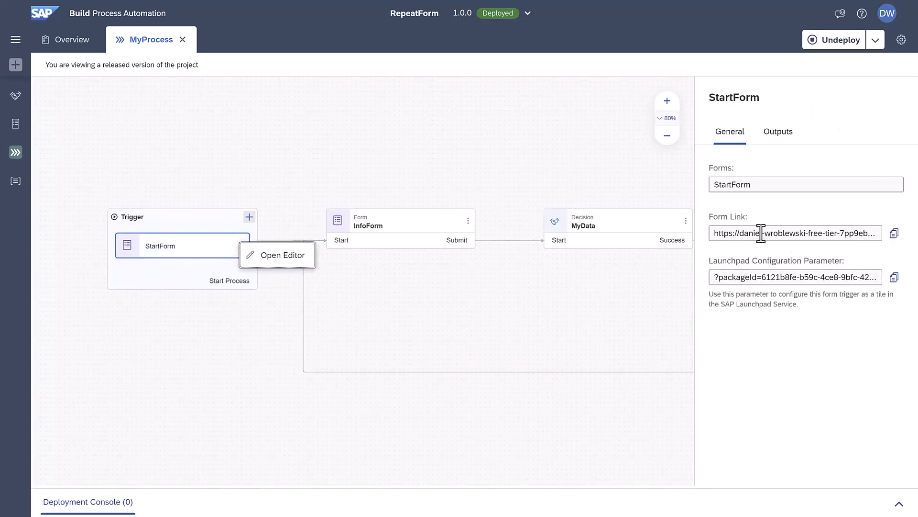
pyautogui.click(890, 236)
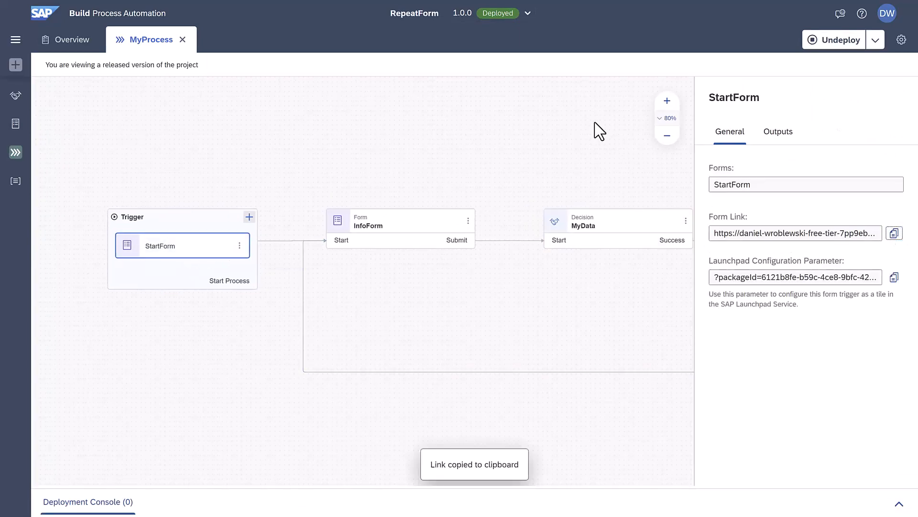
# - Open a new Google Chrome window
pyautogui.press('super')
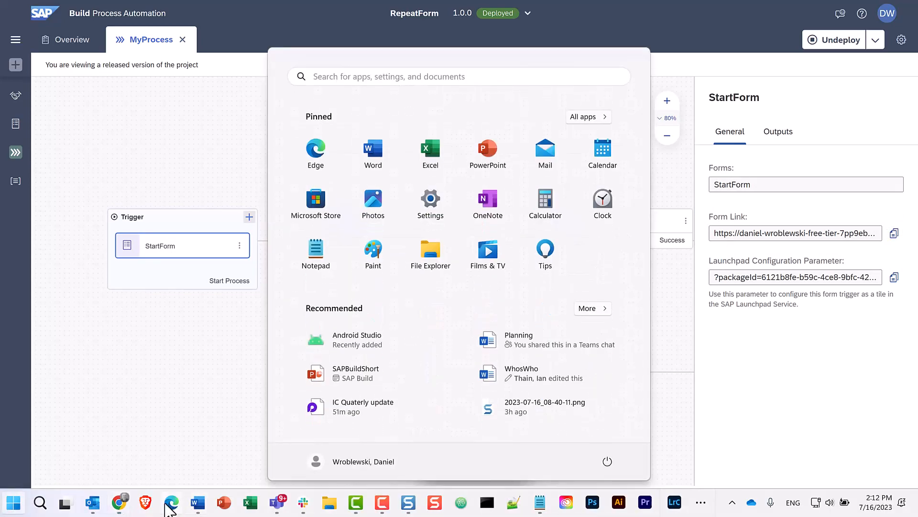
pyautogui.rightClick(123, 501)
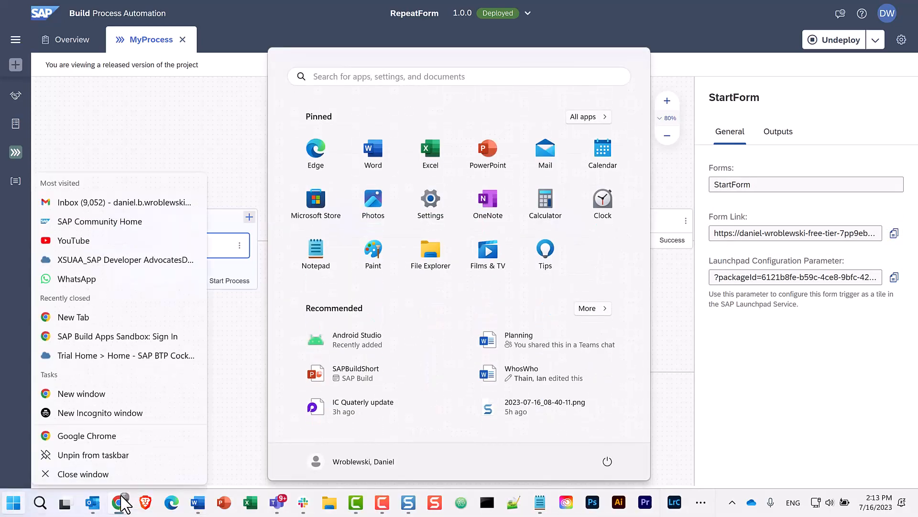
pyautogui.click(124, 434)
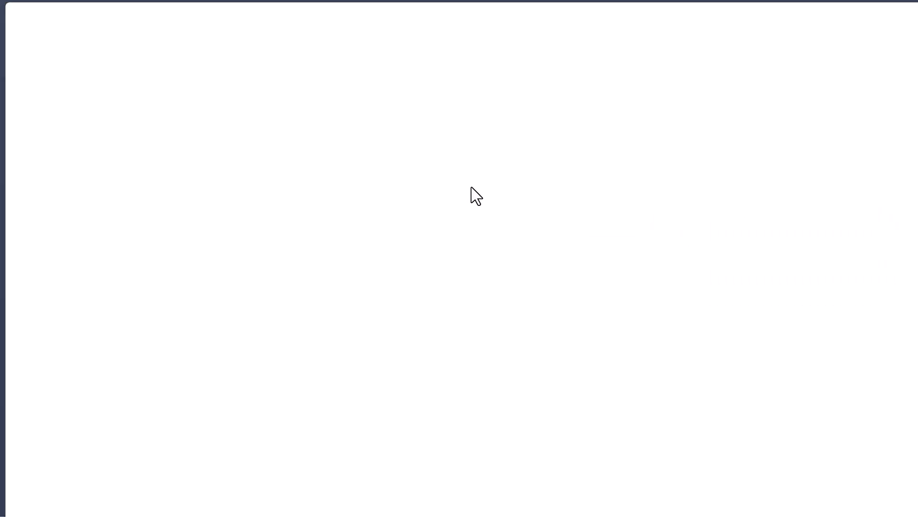
# - Load the copied form link in the new window and submit the trigger form to start the process
pyautogui.click(418, 39)
pyautogui.hotkey('ctrl', 'v')
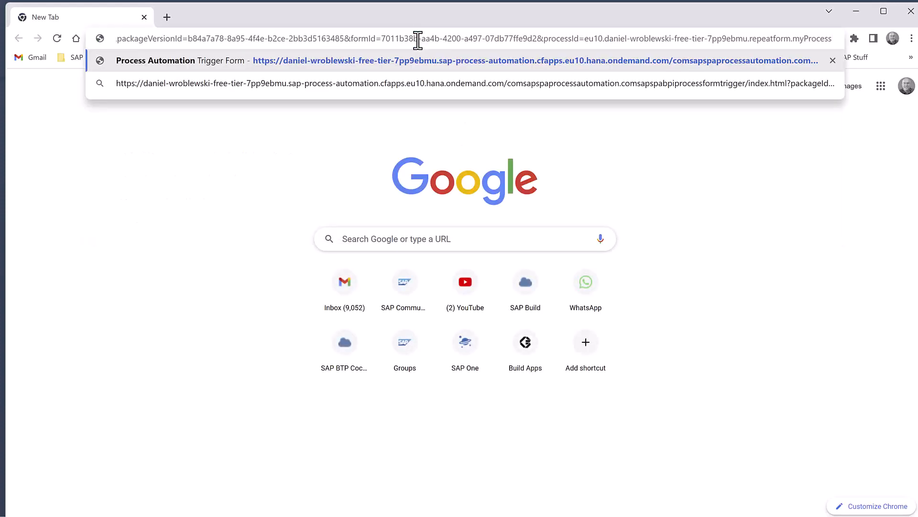
pyautogui.press('Return')
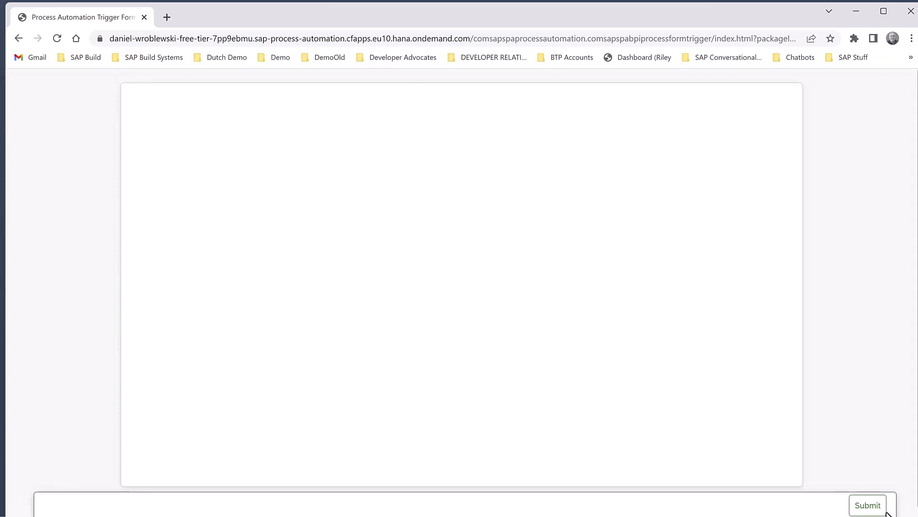
pyautogui.click(865, 510)
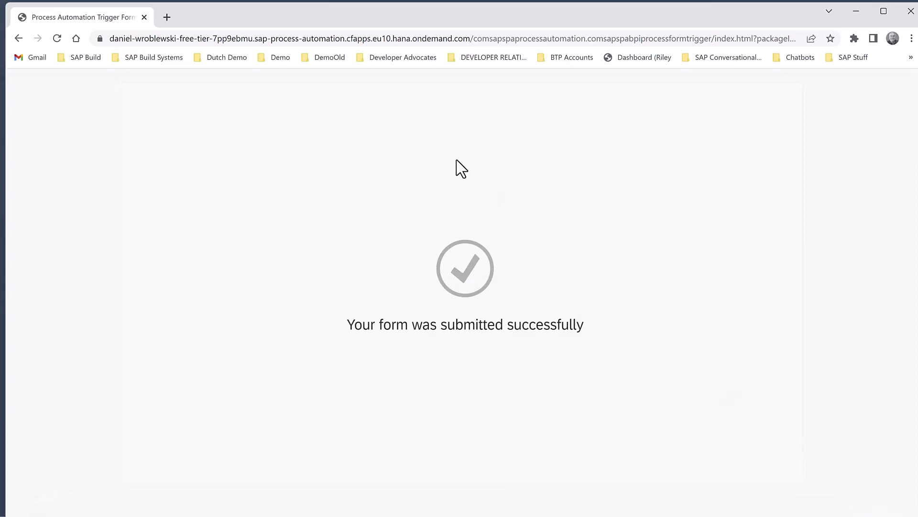
# - Return to the browser's My Inbox tab and open the newest My Info task
pyautogui.hotkey('alt', 'Tab')
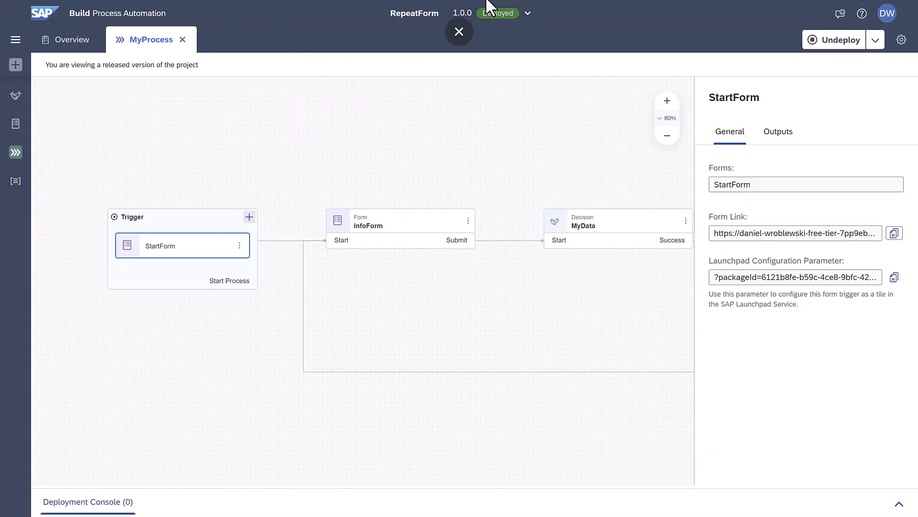
pyautogui.click(459, 40)
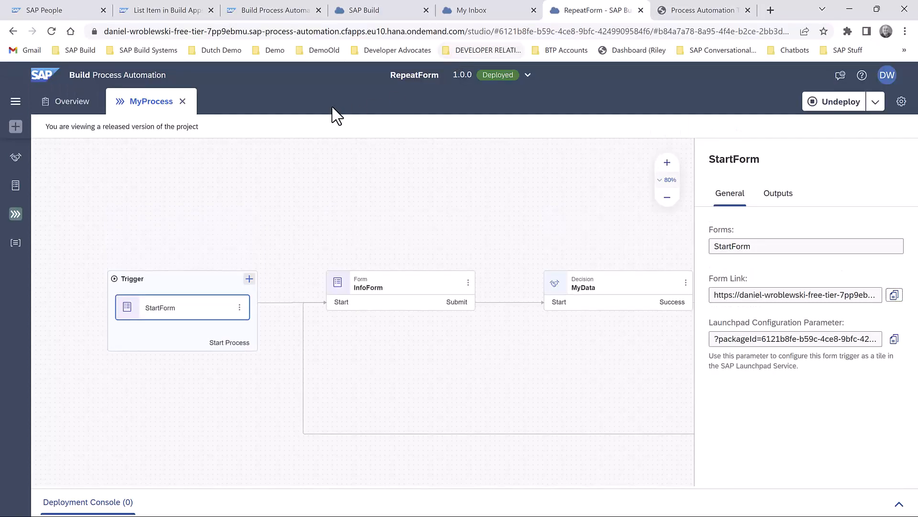
pyautogui.click(458, 12)
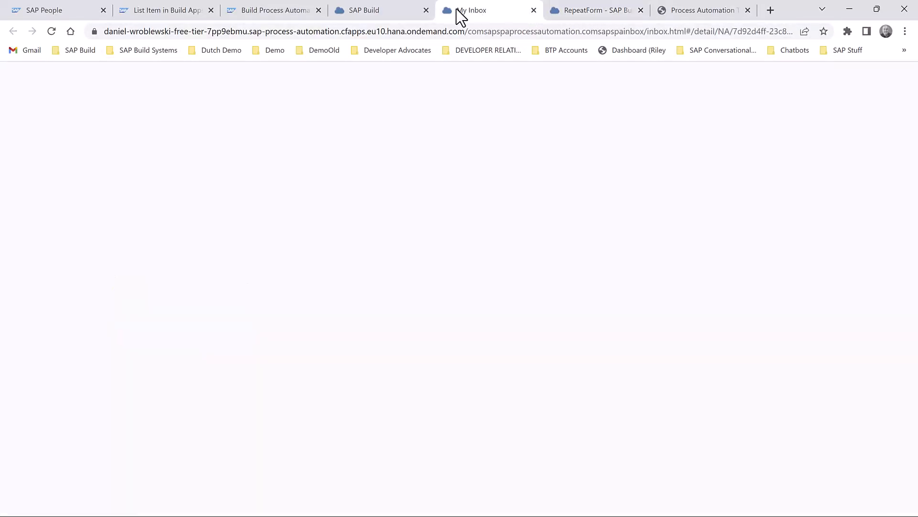
pyautogui.click(176, 122)
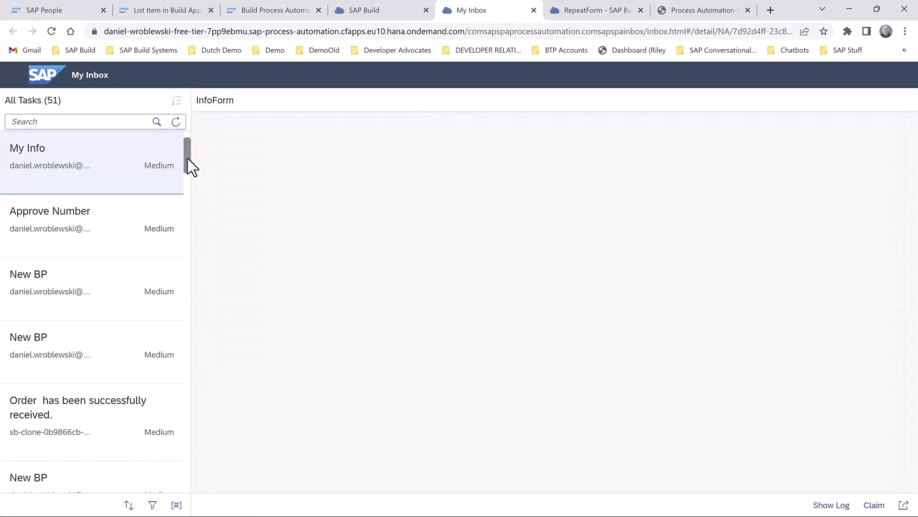
pyautogui.click(89, 157)
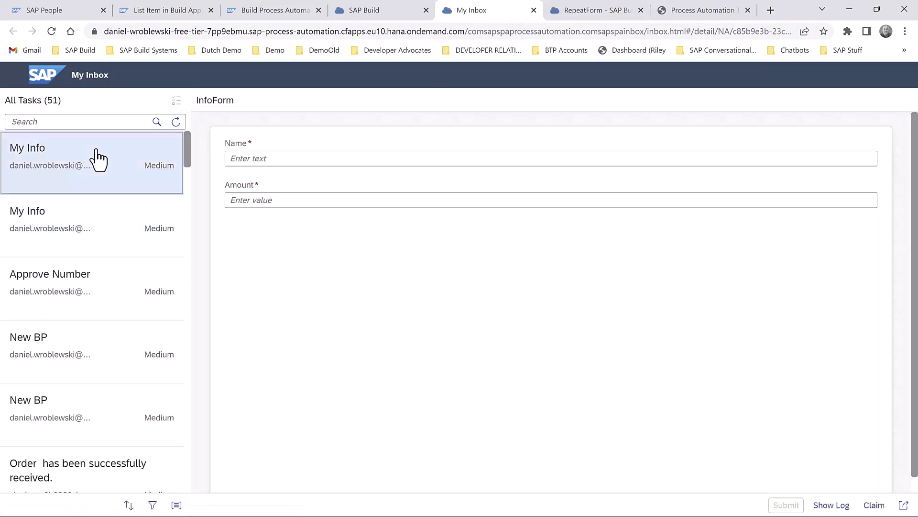
# - Fill in the InfoForm task with the user's first name as Name and 55 as Amount, then submit it
pyautogui.click(261, 160)
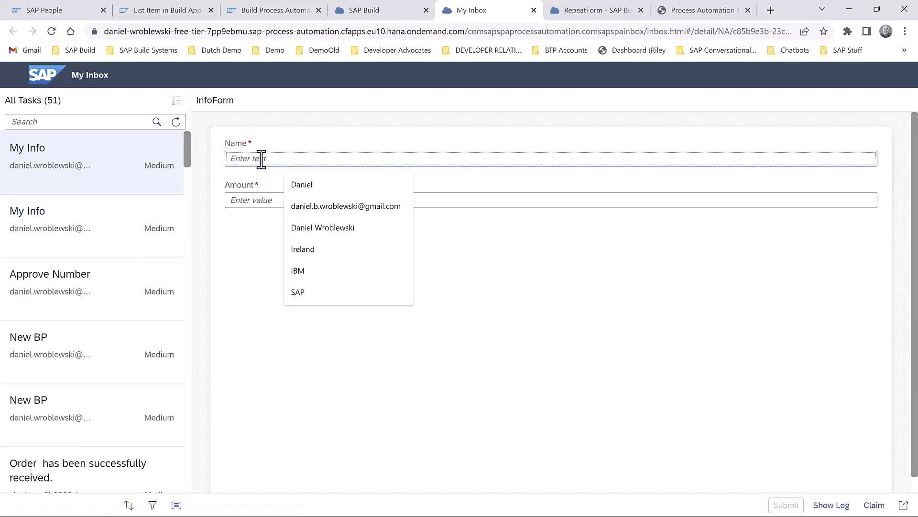
pyautogui.write('Daniel')
pyautogui.press('Tab')
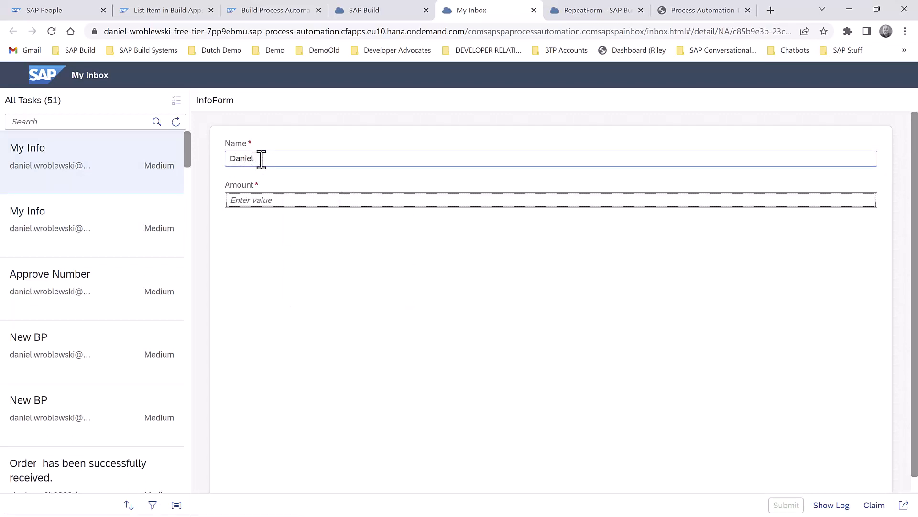
pyautogui.write('55')
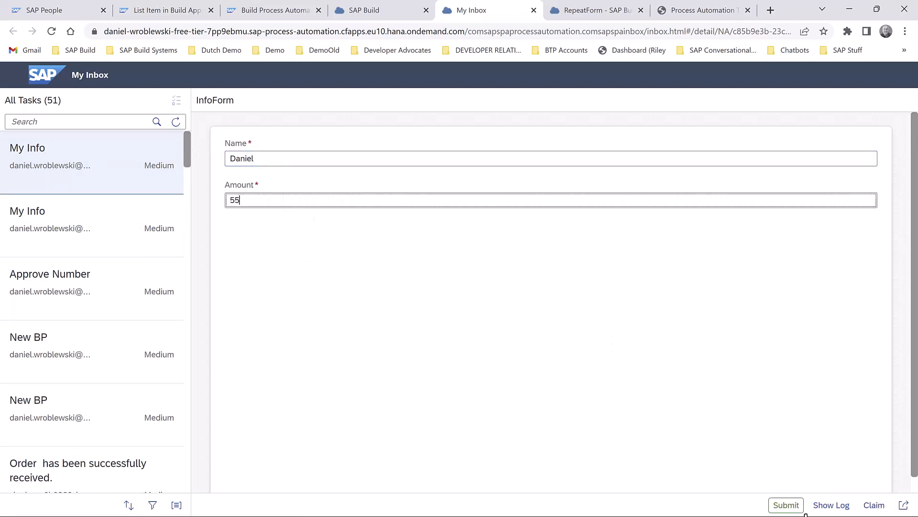
pyautogui.click(783, 504)
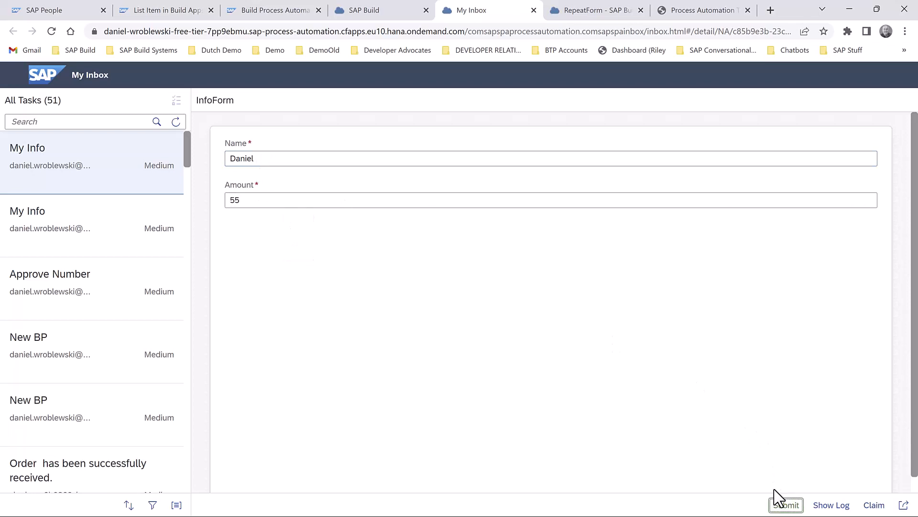
# - Refresh the inbox, open the newest My Info task, set its Amount to 80 and submit it
pyautogui.click(177, 125)
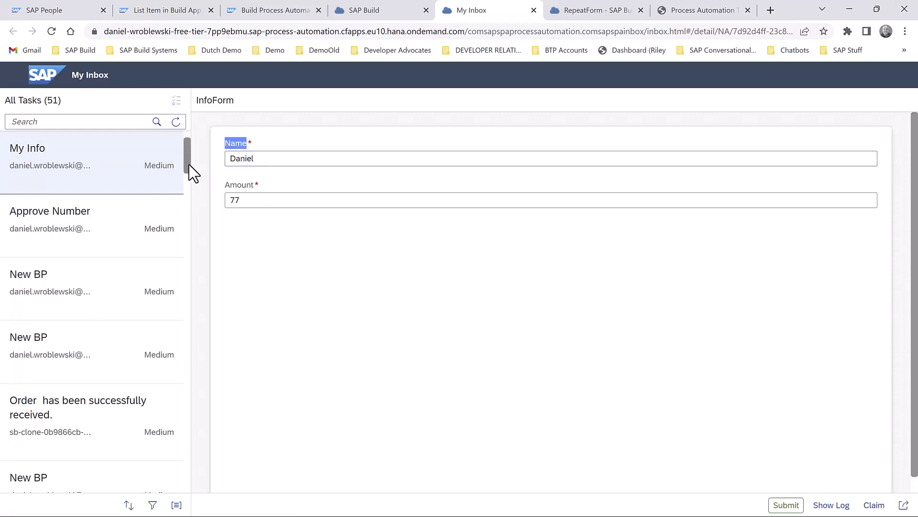
pyautogui.moveTo(189, 163); pyautogui.dragTo(196, 146)
pyautogui.click(139, 157)
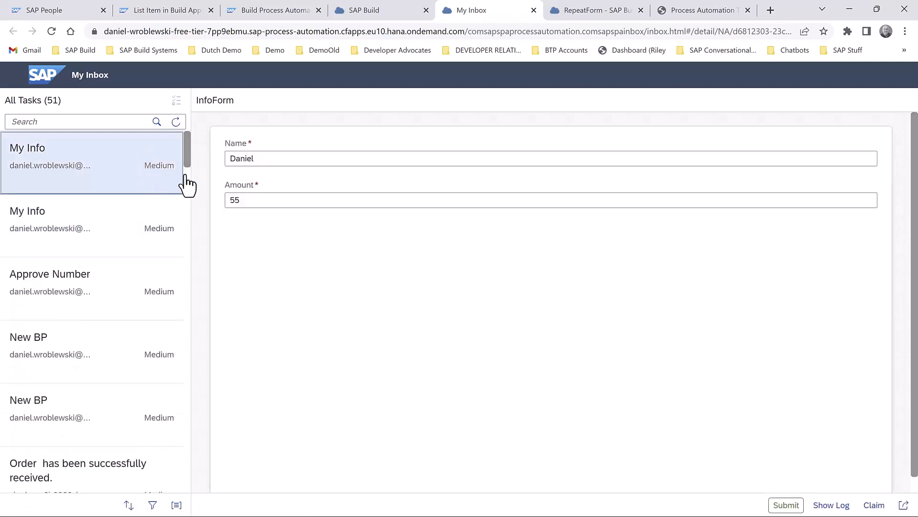
pyautogui.doubleClick(252, 201)
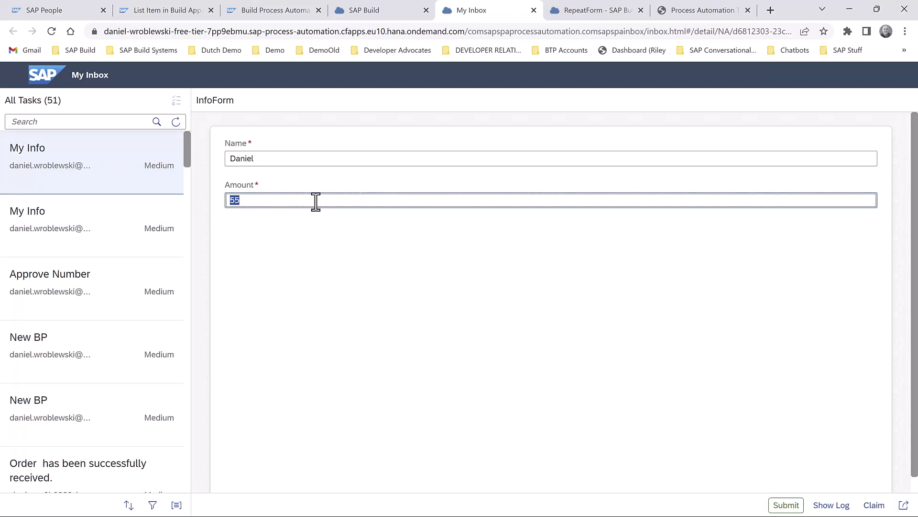
pyautogui.click(787, 504)
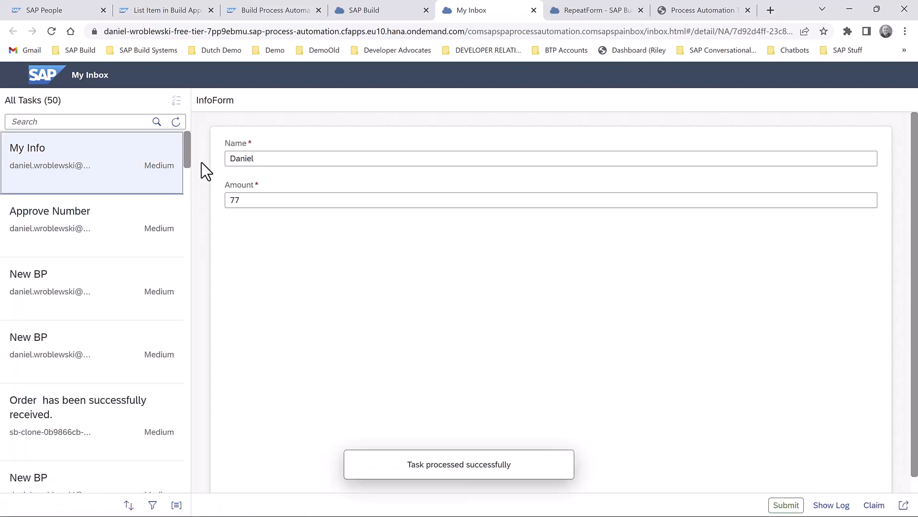
# - Refresh the inbox and open the newest My Info task
pyautogui.click(176, 122)
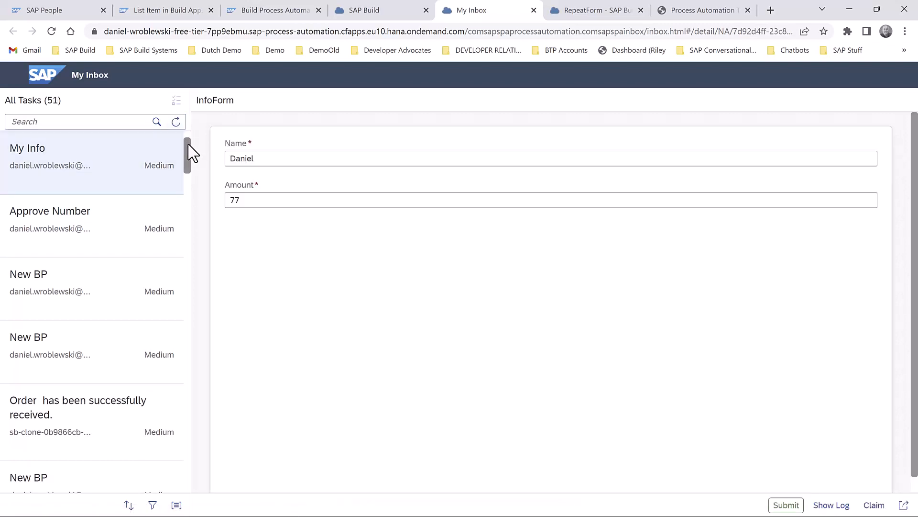
pyautogui.click(142, 175)
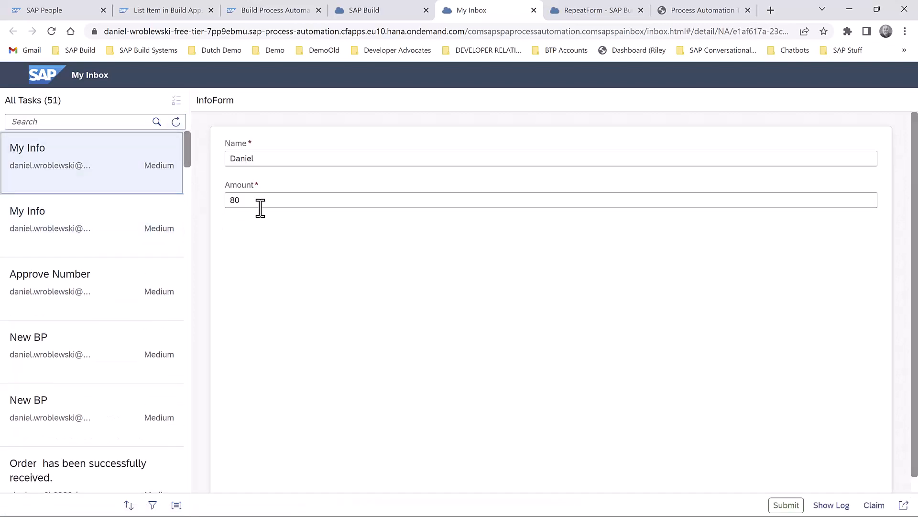